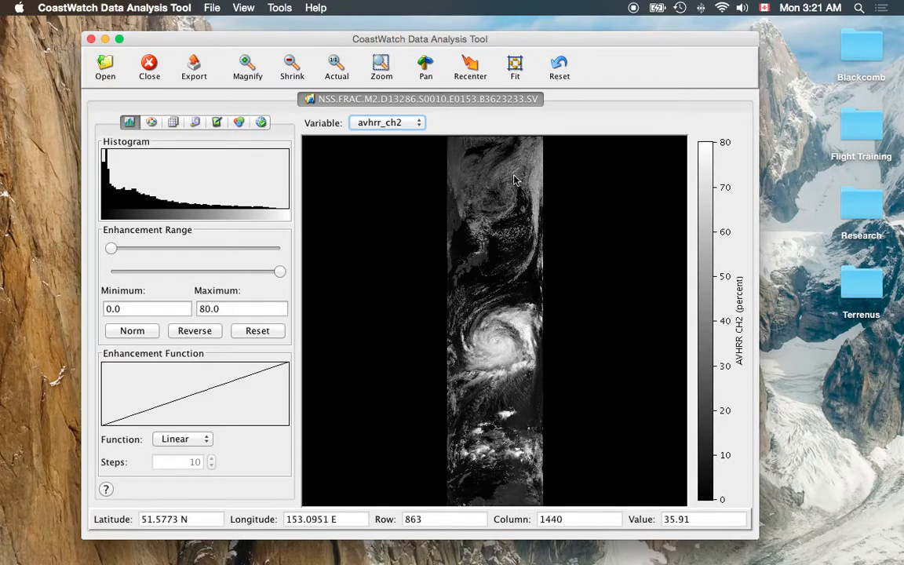
# Zoom in on the hurricane and display the avhrr_ch1 variable
pyautogui.click(381, 68)
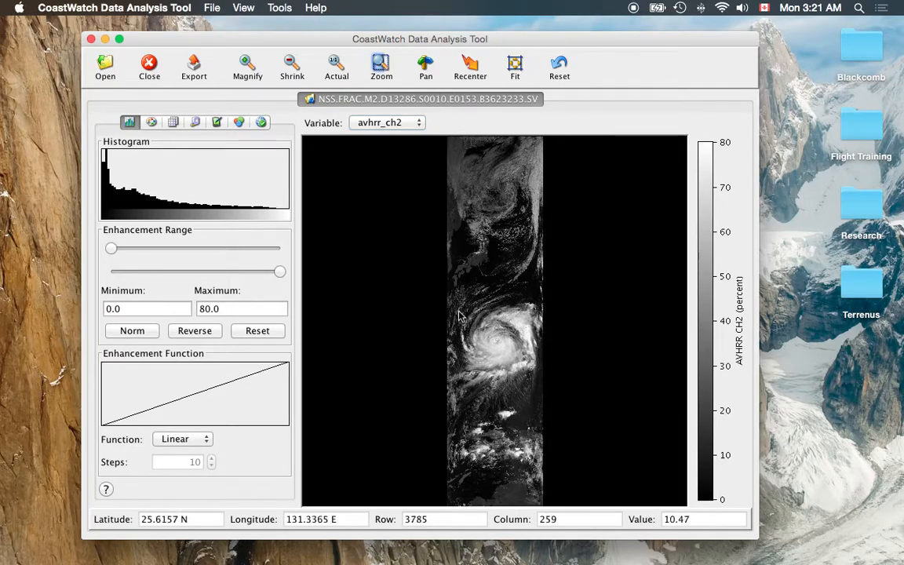
pyautogui.moveTo(460, 293); pyautogui.dragTo(535, 379)
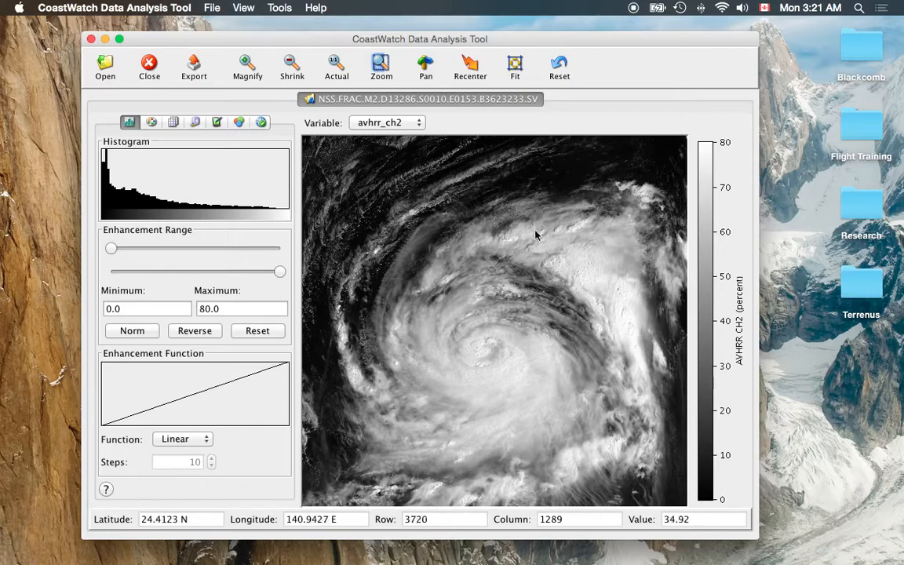
pyautogui.click(396, 122)
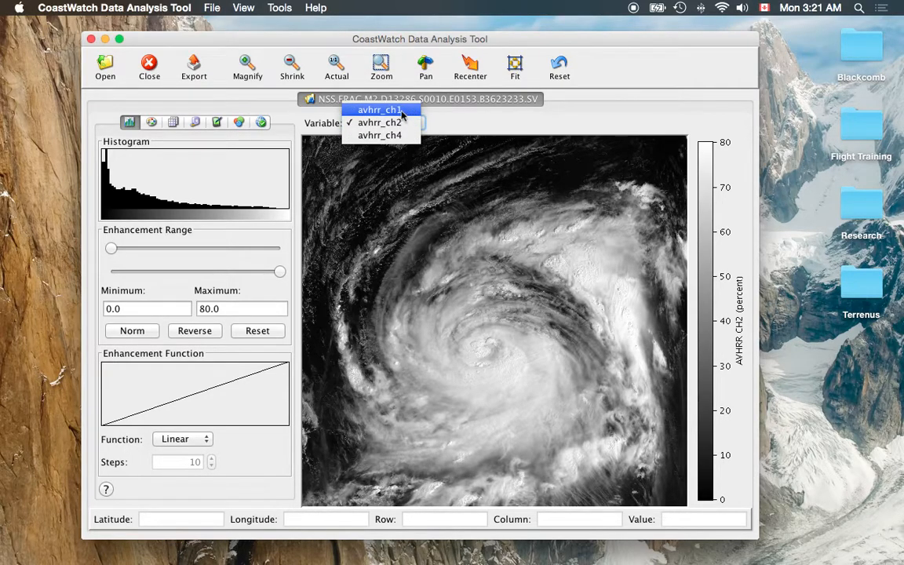
pyautogui.click(400, 111)
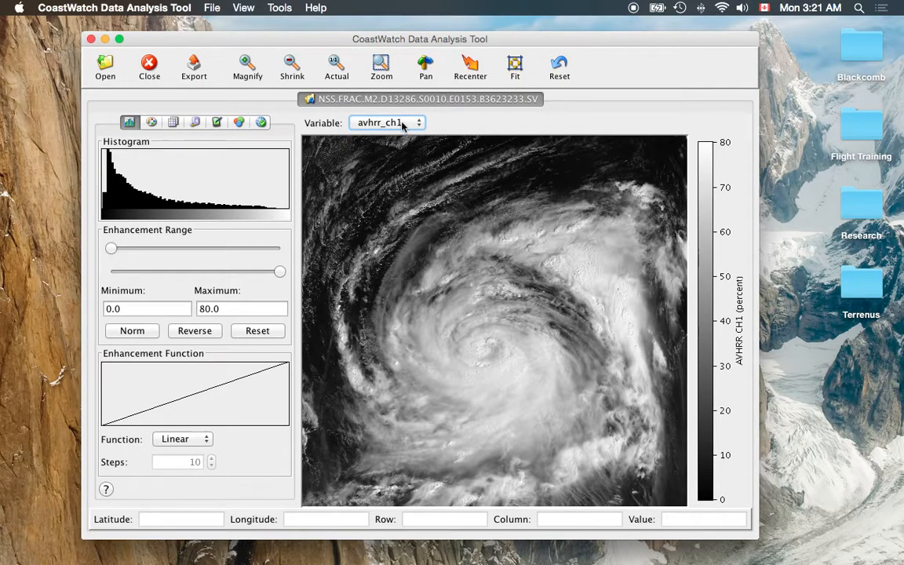
# Display the avhrr_ch4 variable and apply the BW-Linear palette
pyautogui.click(401, 123)
pyautogui.click(397, 146)
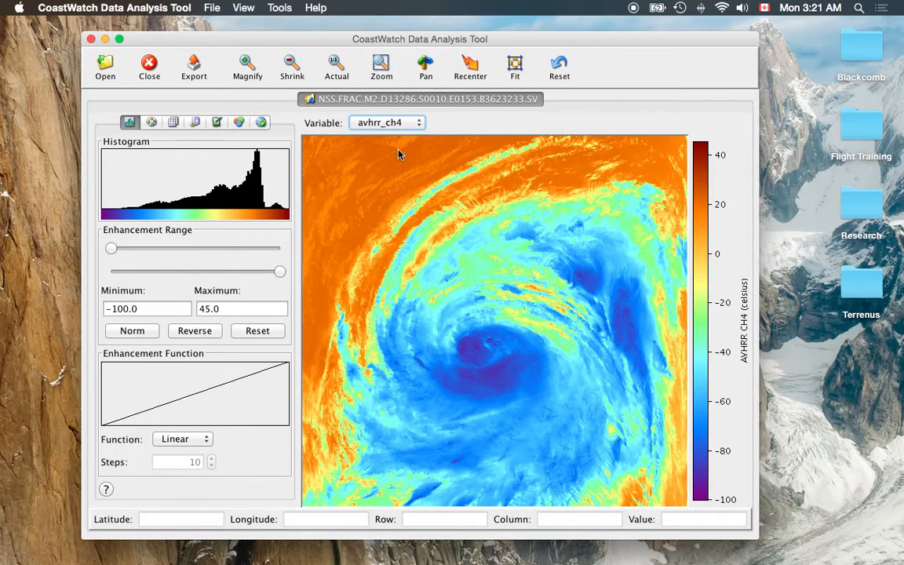
pyautogui.click(152, 123)
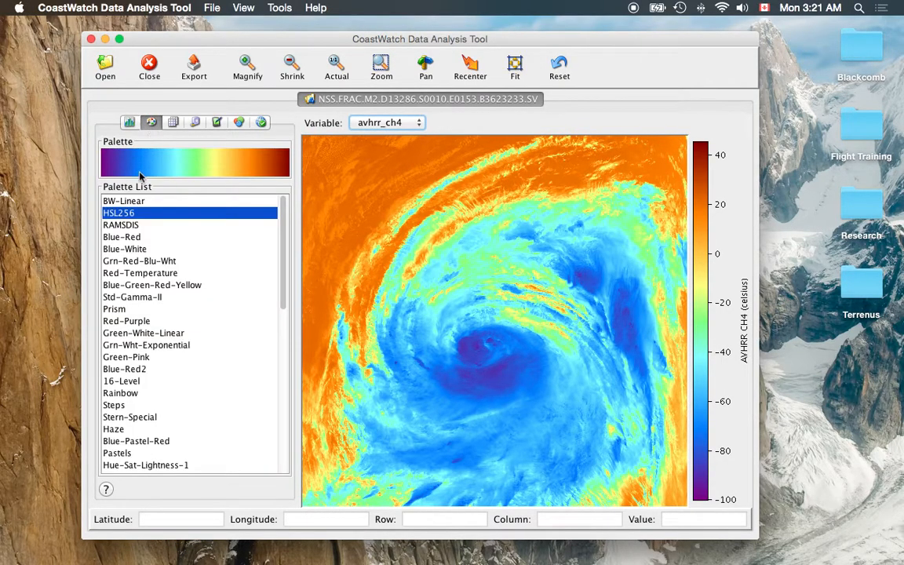
pyautogui.click(135, 202)
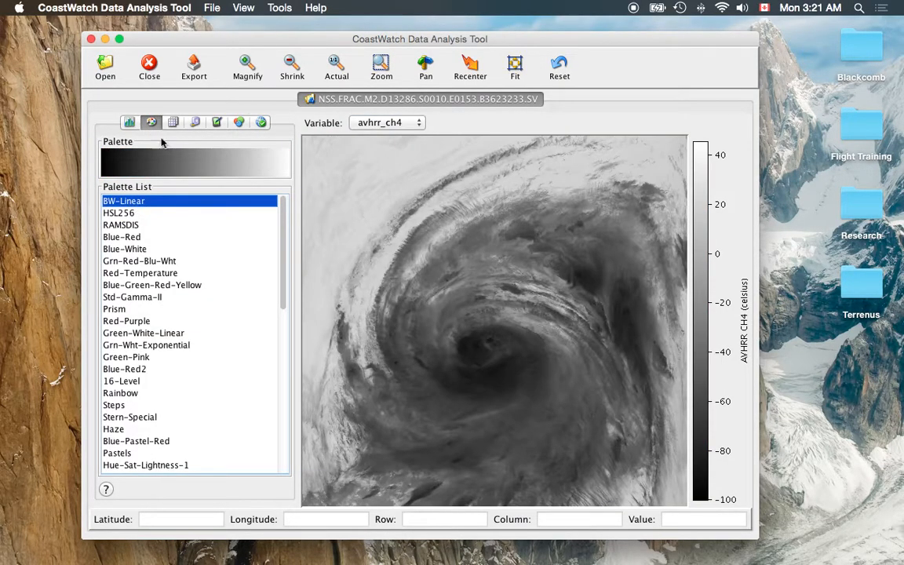
# Reverse the enhancement range of the avhrr_ch4 image
pyautogui.click(129, 123)
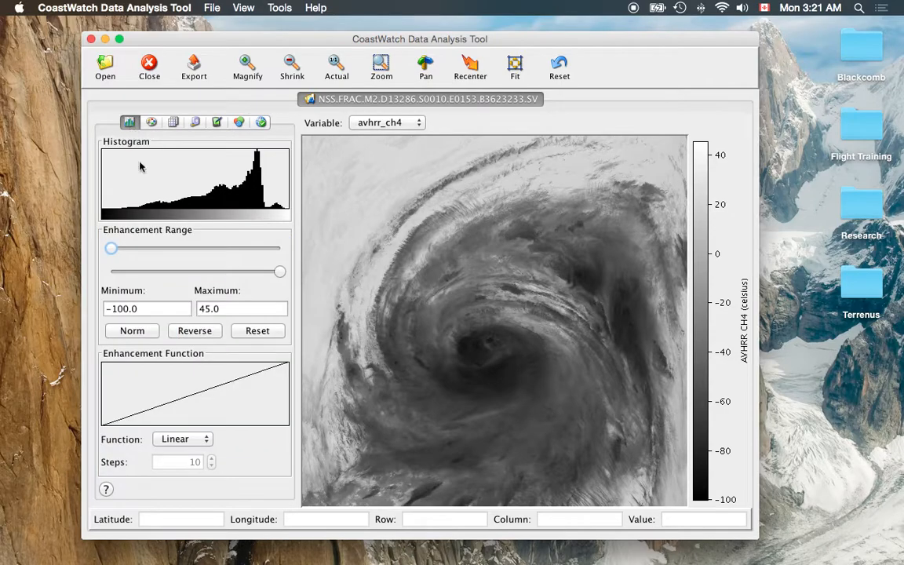
pyautogui.click(194, 332)
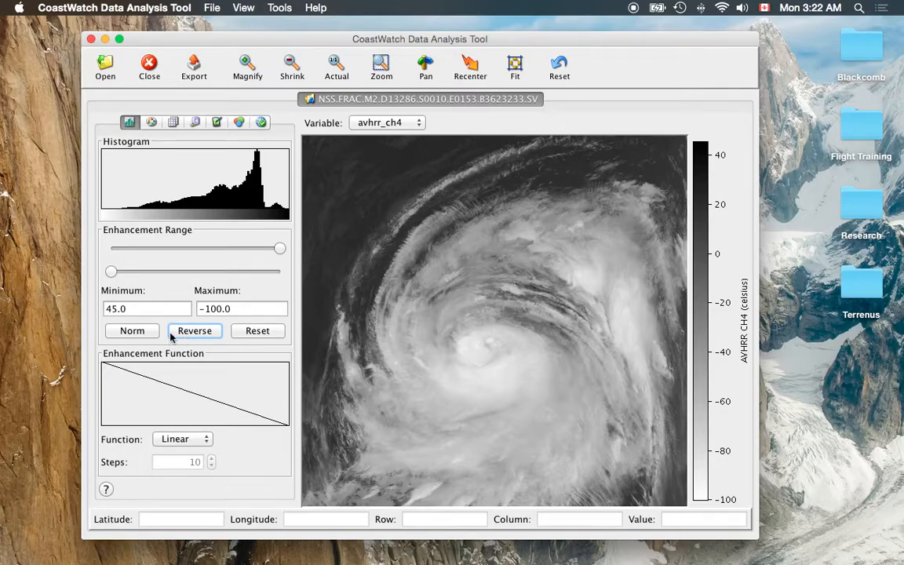
# Open the color composite settings and set the green component to avhrr_ch2
pyautogui.click(241, 127)
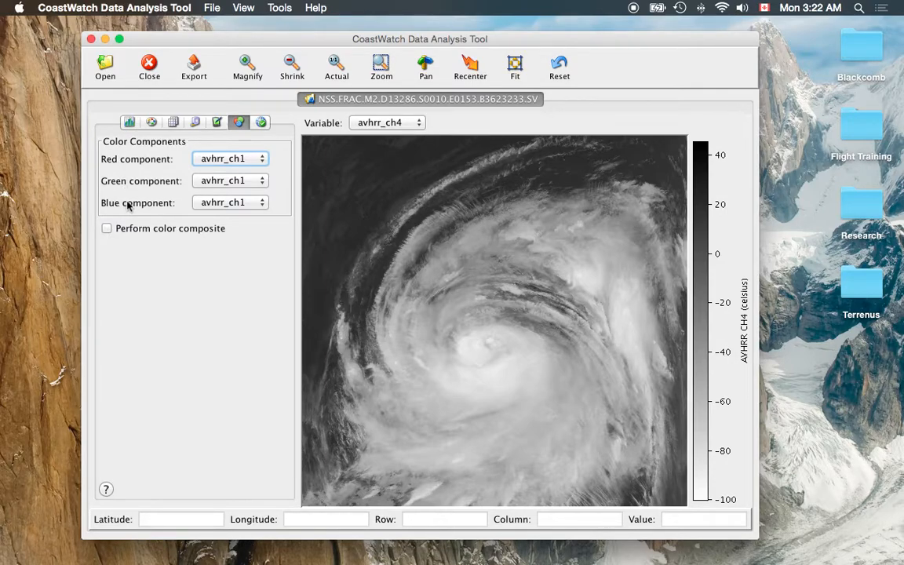
pyautogui.click(249, 181)
pyautogui.click(235, 191)
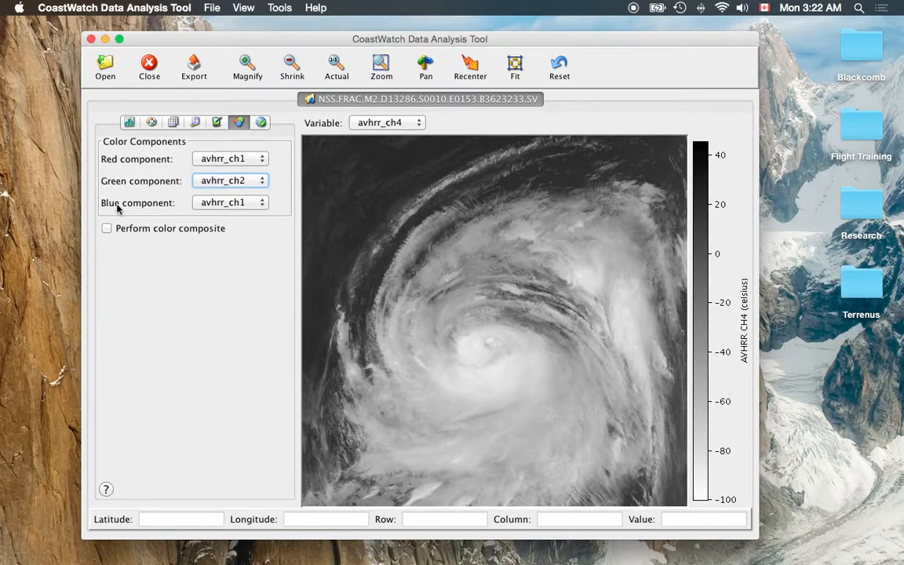
# Set the blue component to avhrr_ch4 and turn on the color composite
pyautogui.click(223, 200)
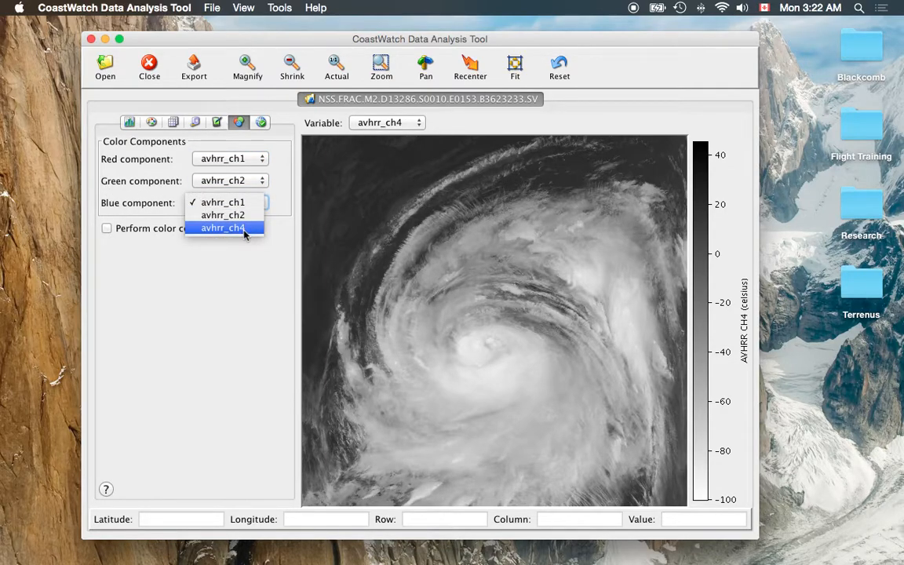
pyautogui.click(244, 229)
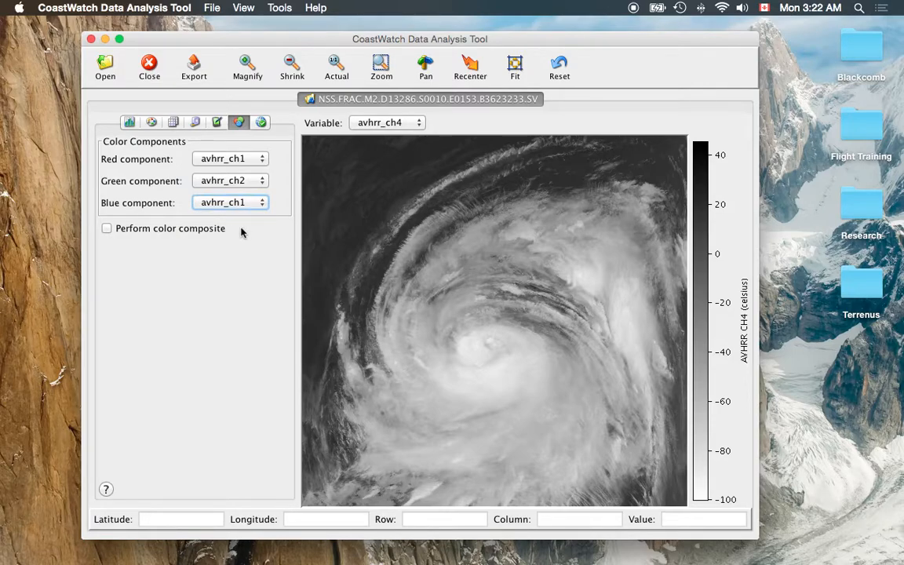
pyautogui.click(224, 198)
pyautogui.click(225, 201)
pyautogui.click(128, 233)
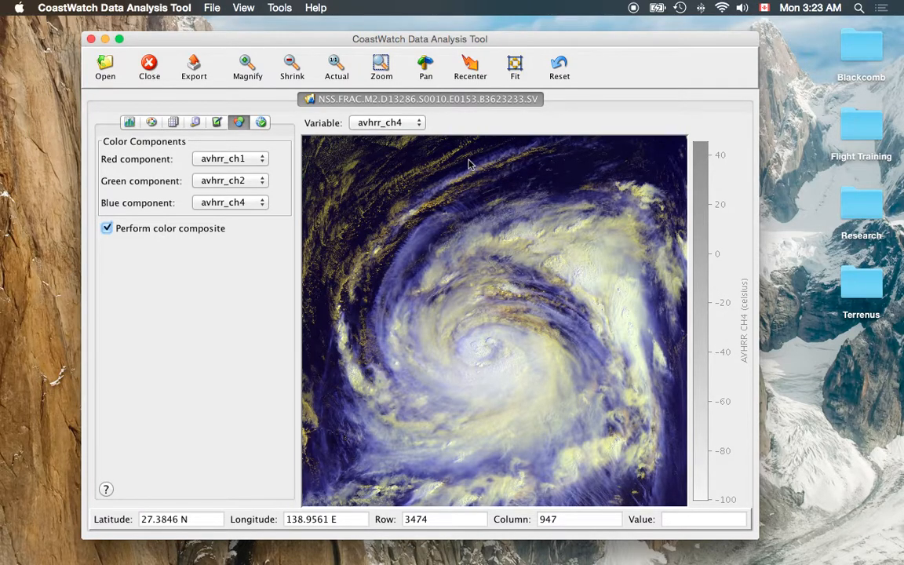
# Show the composite in full screen mode at actual 1:1 size
pyautogui.click(244, 7)
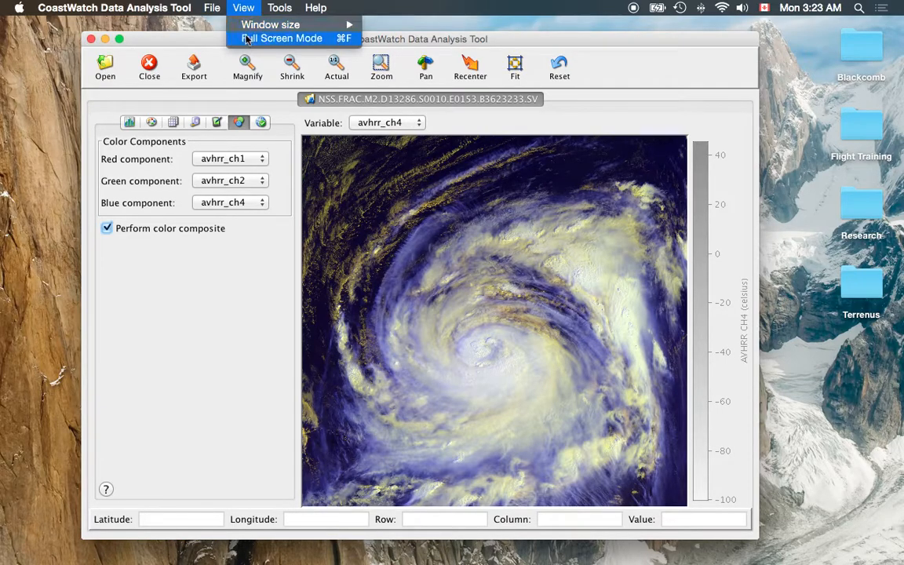
pyautogui.click(245, 39)
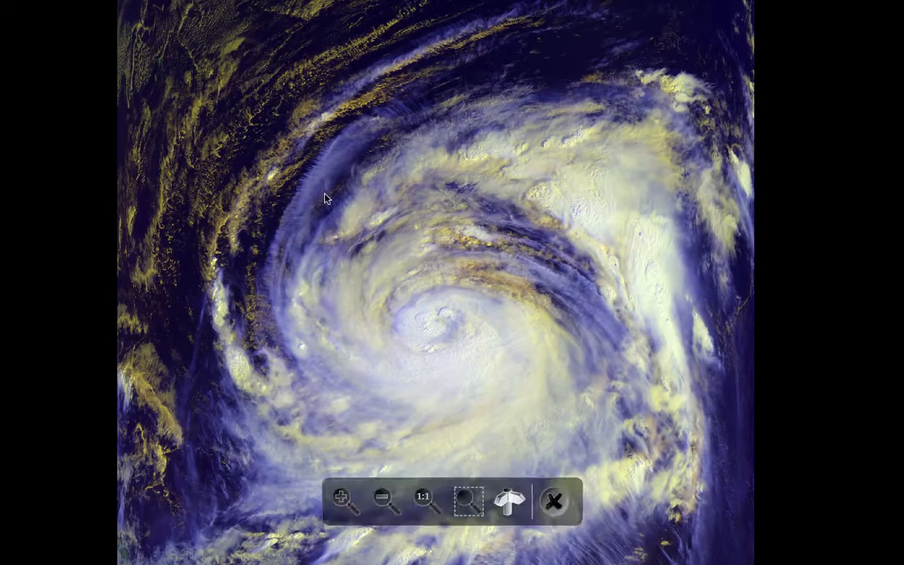
pyautogui.click(424, 500)
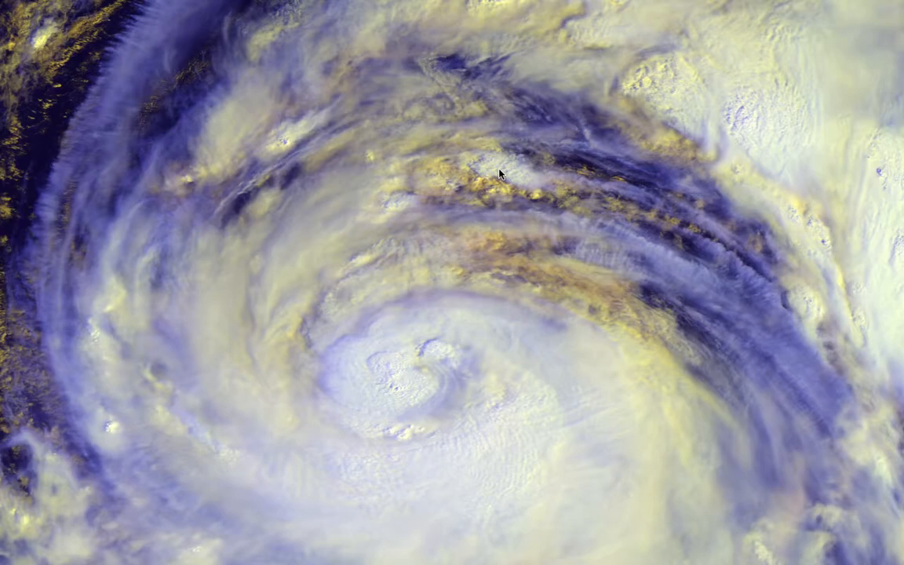
# Pan across the full-screen composite to examine the region around Japan, then leave full screen
pyautogui.moveTo(495, 186)
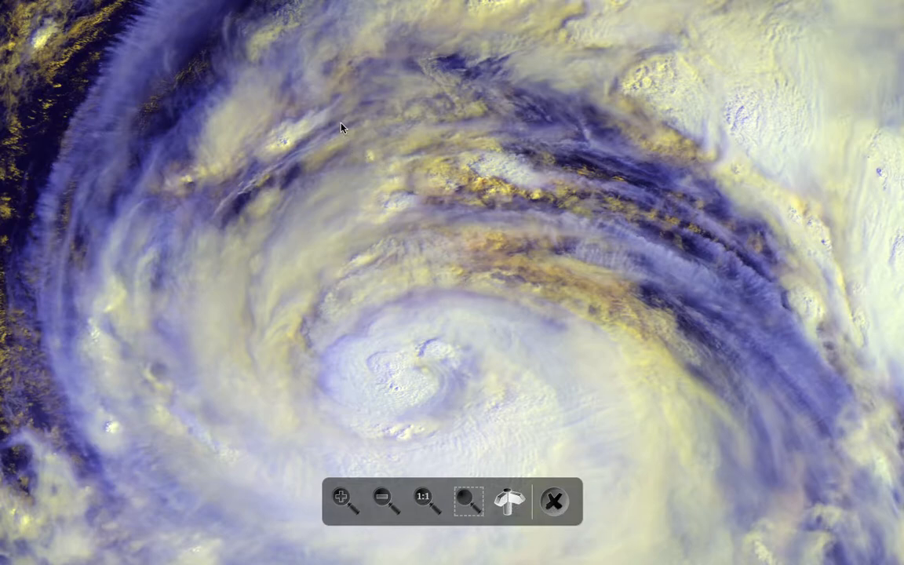
pyautogui.moveTo(329, 110); pyautogui.dragTo(422, 483)
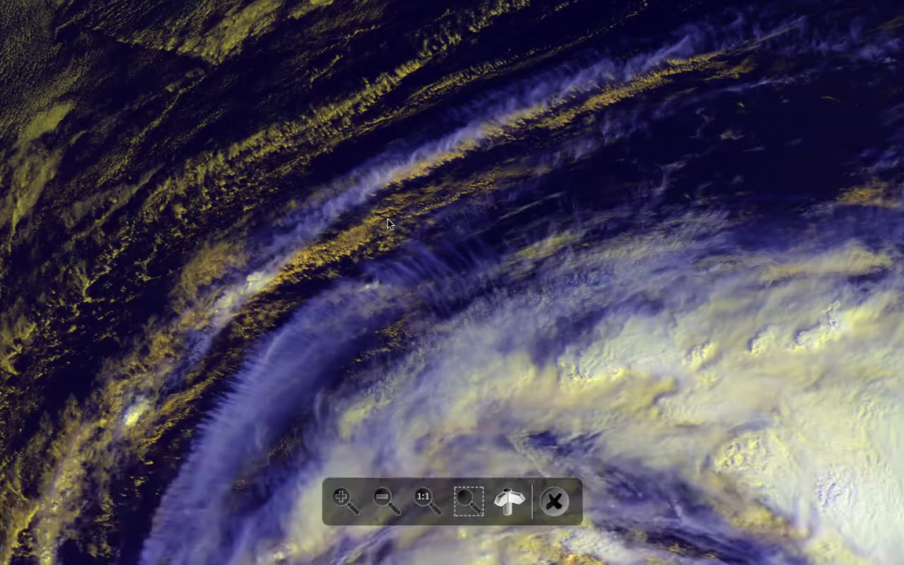
pyautogui.moveTo(387, 219); pyautogui.dragTo(406, 356)
pyautogui.moveTo(410, 179); pyautogui.dragTo(404, 311)
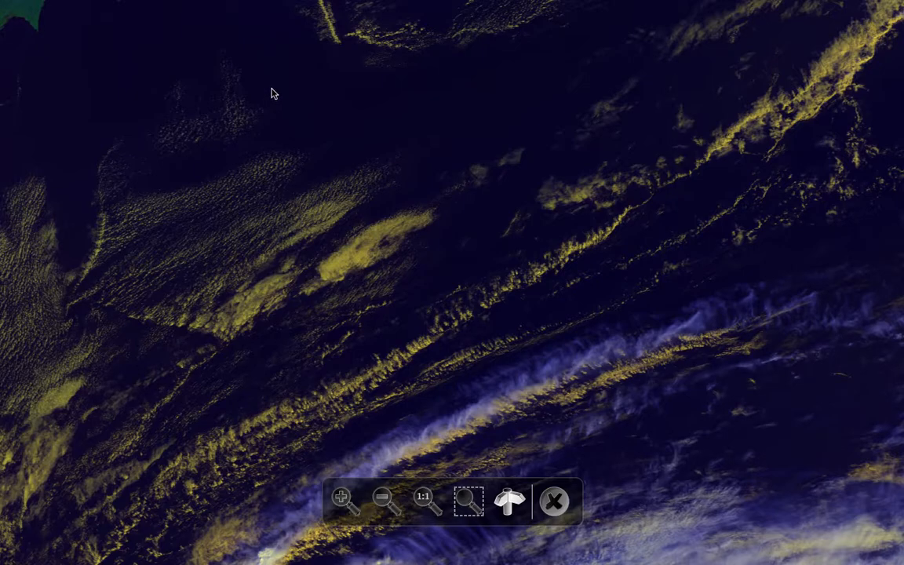
pyautogui.moveTo(272, 92); pyautogui.dragTo(408, 362)
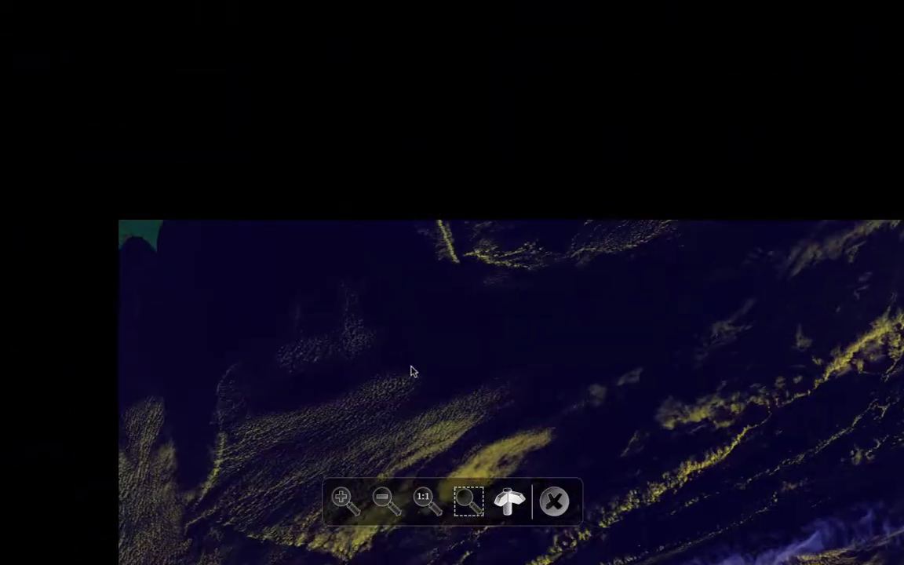
pyautogui.moveTo(392, 197); pyautogui.dragTo(444, 265)
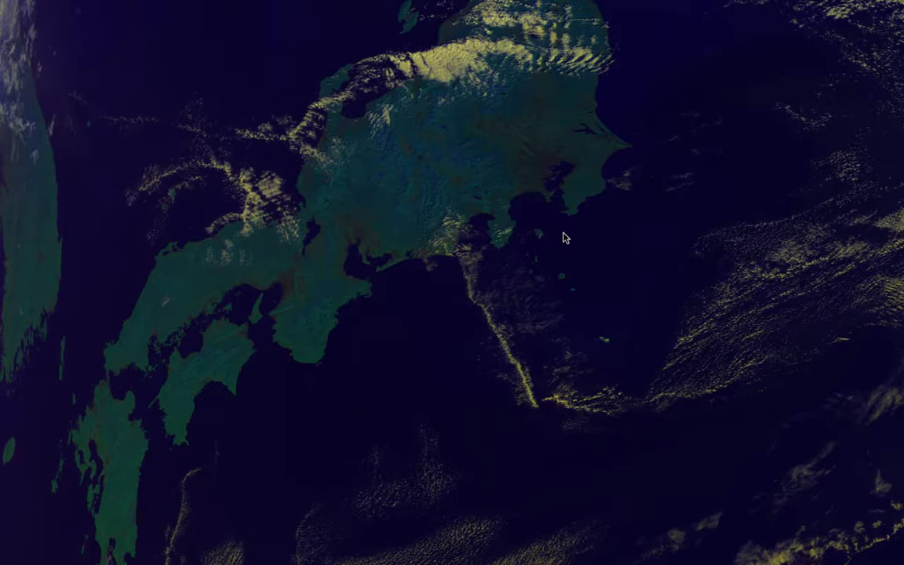
pyautogui.moveTo(548, 386)
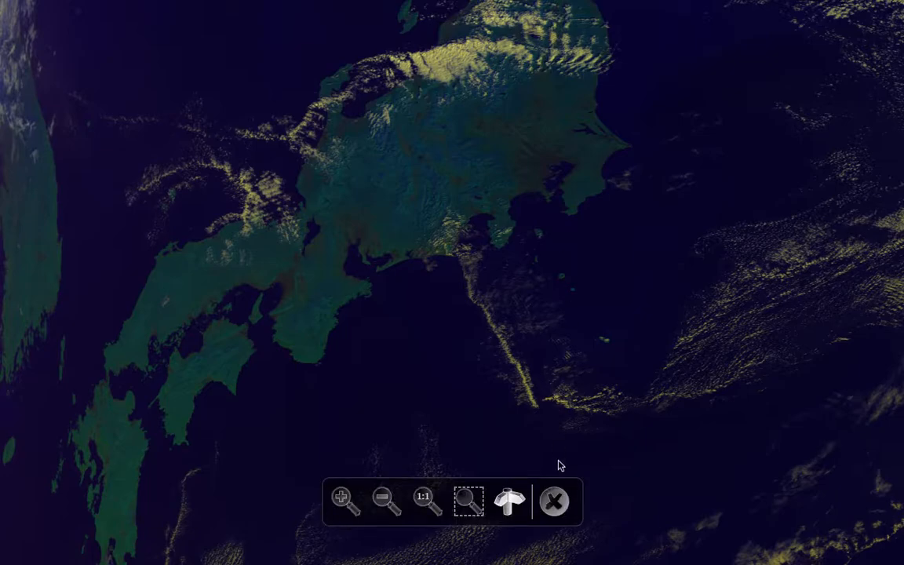
pyautogui.click(554, 506)
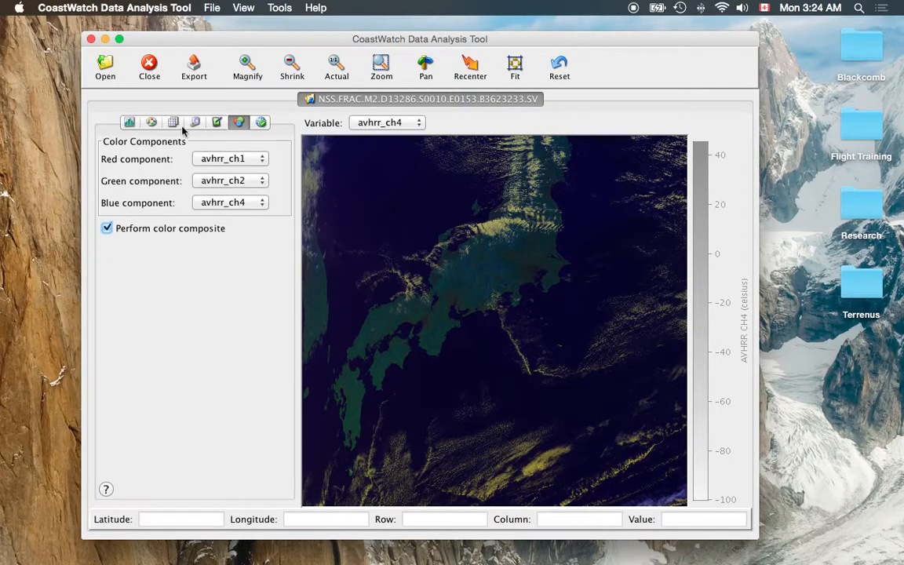
# Turn off the color composite and normalize the enhancement range of avhrr_ch1
pyautogui.click(122, 227)
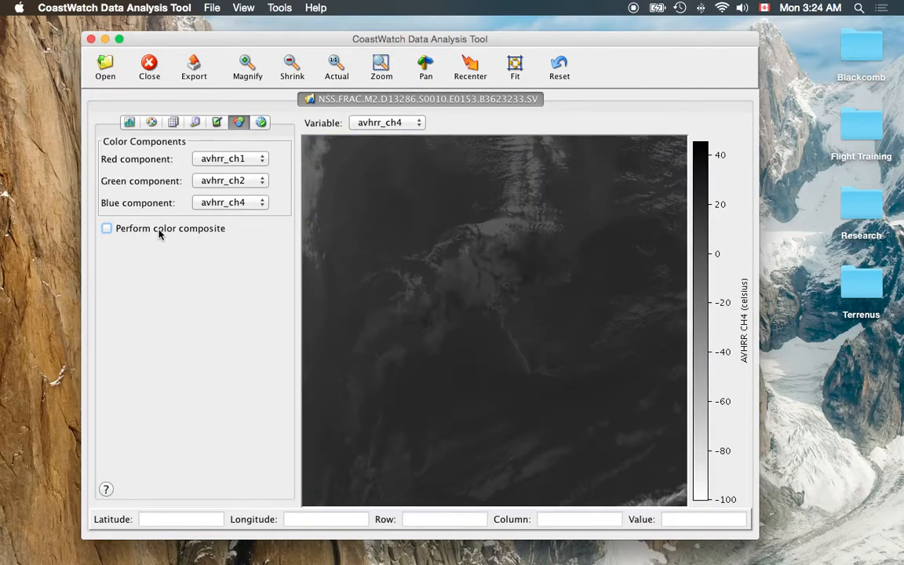
pyautogui.click(129, 126)
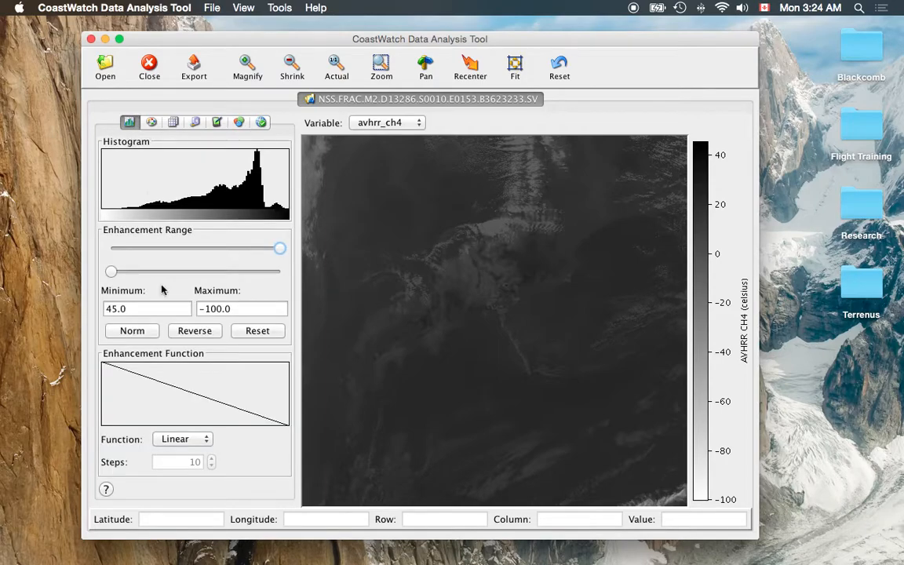
pyautogui.click(404, 122)
pyautogui.click(397, 99)
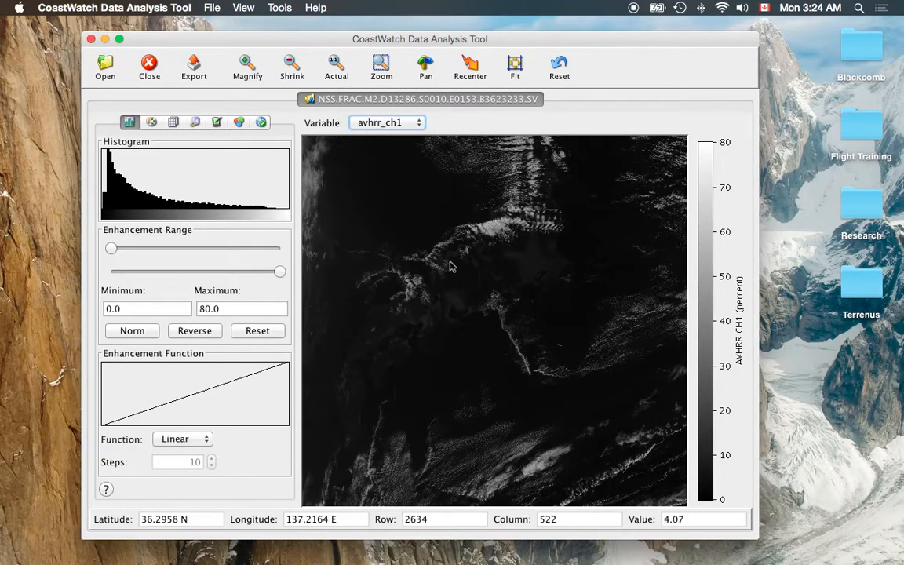
pyautogui.click(130, 330)
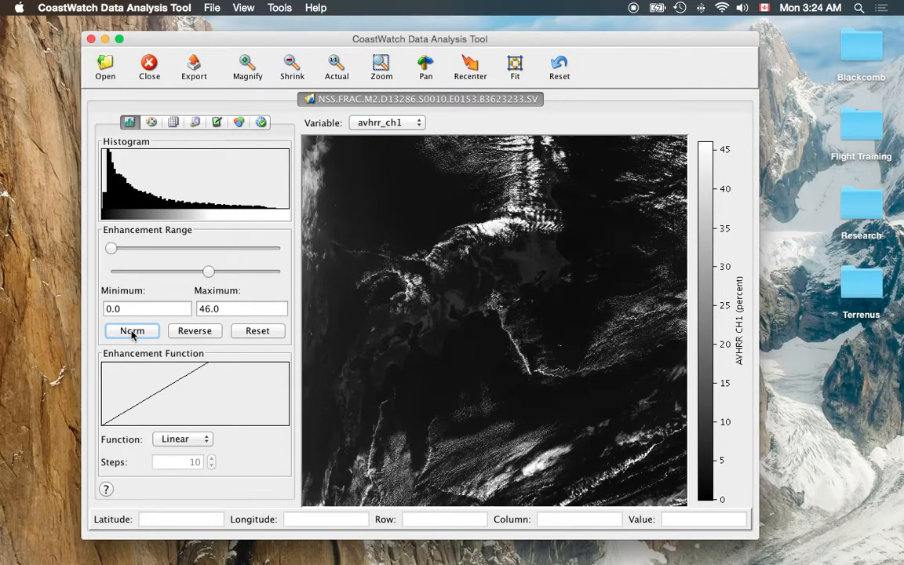
# Normalize the enhancement range of avhrr_ch2
pyautogui.click(392, 122)
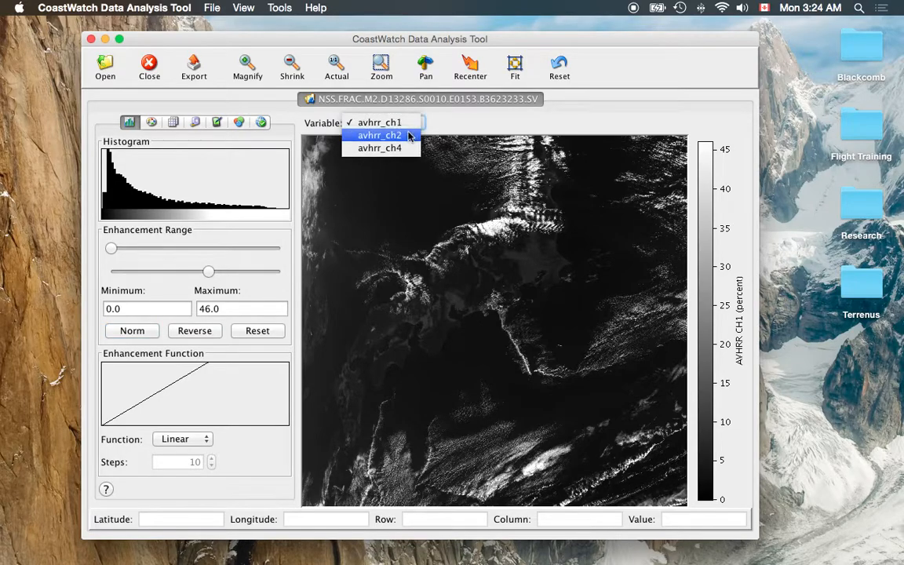
pyautogui.click(406, 136)
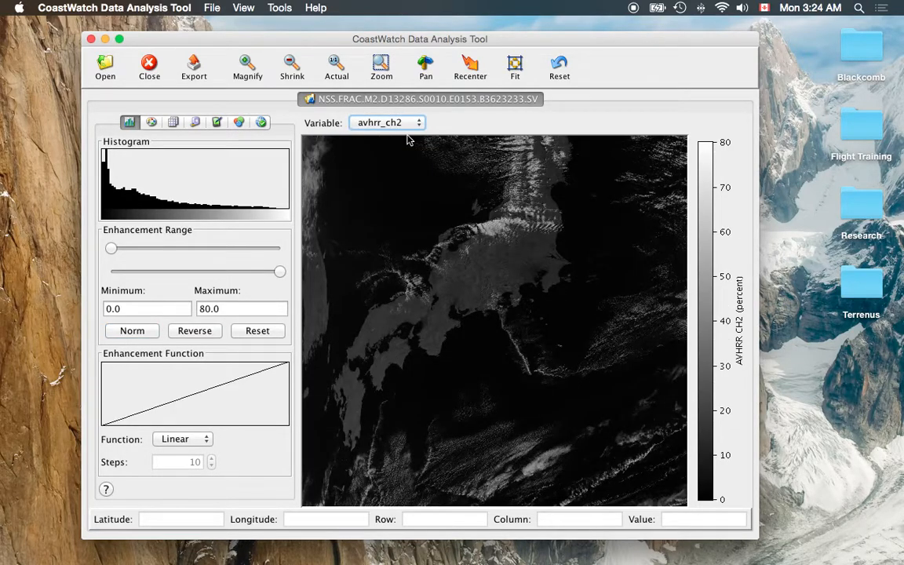
pyautogui.click(133, 331)
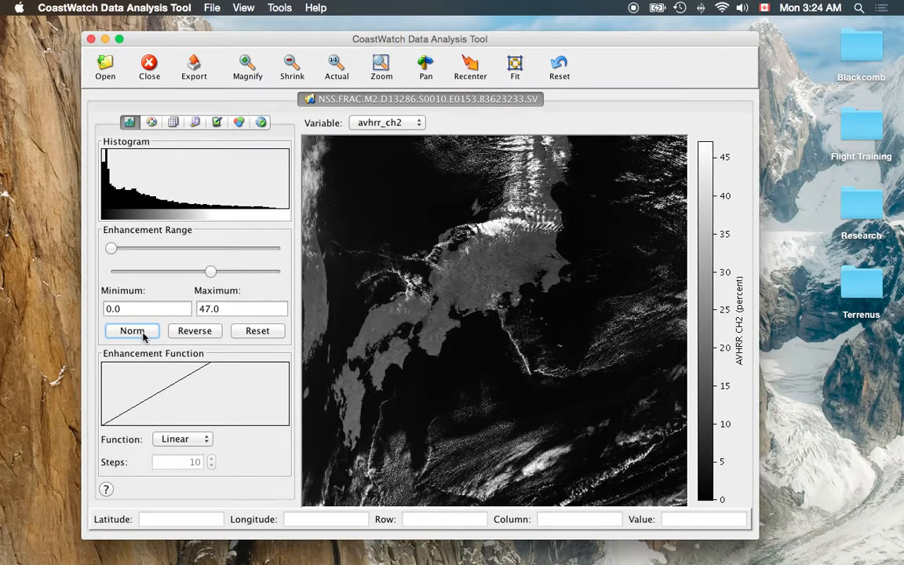
# Normalize and reverse the enhancement range of avhrr_ch4
pyautogui.click(392, 123)
pyautogui.click(397, 136)
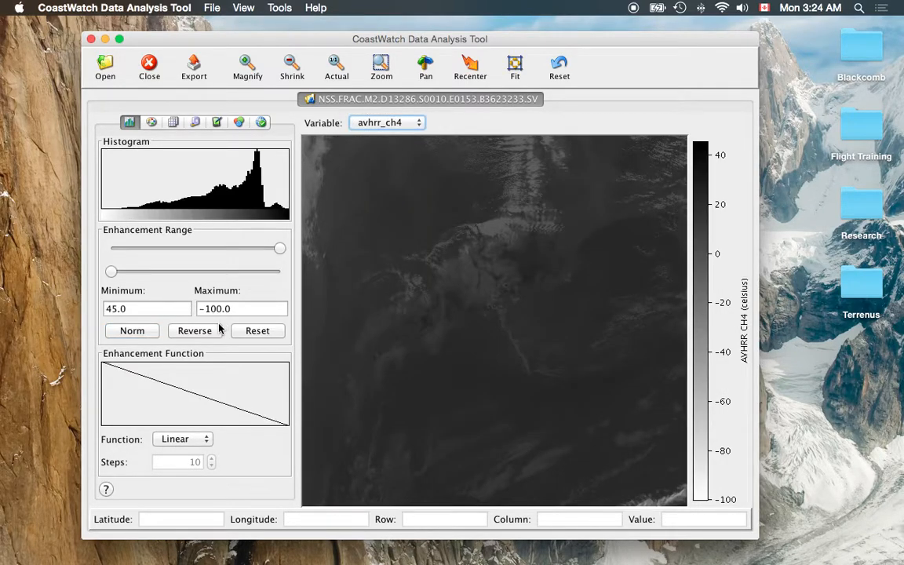
pyautogui.click(141, 334)
pyautogui.click(206, 333)
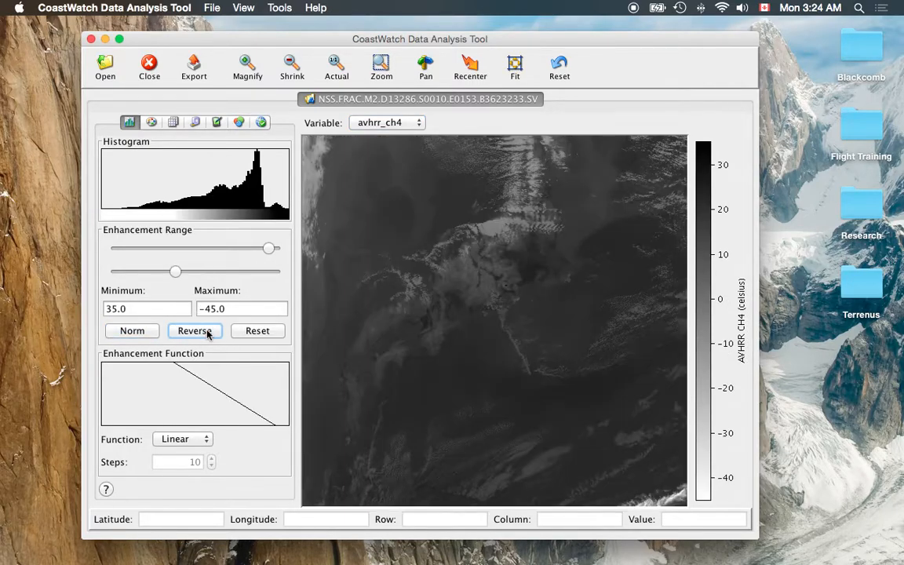
# Turn the color composite back on and display it in full screen mode
pyautogui.click(241, 125)
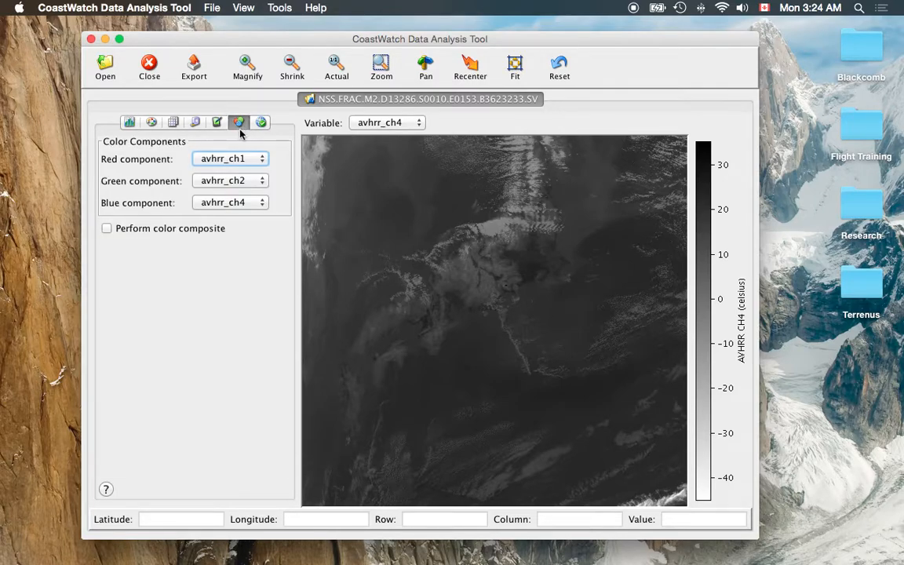
pyautogui.click(114, 229)
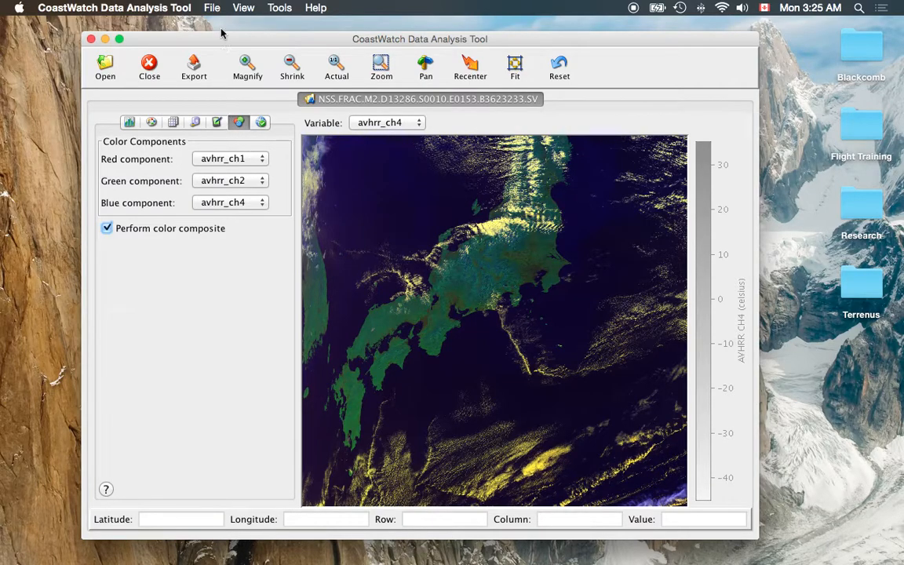
pyautogui.click(243, 8)
pyautogui.click(248, 39)
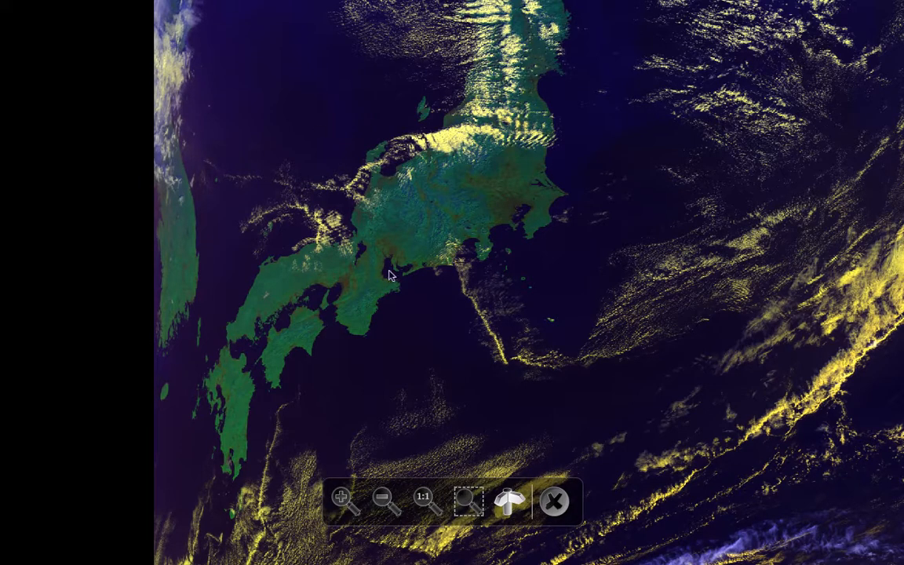
# View the Japan composite at actual resolution, pan toward central Honshu, and leave full screen mode
pyautogui.click(422, 496)
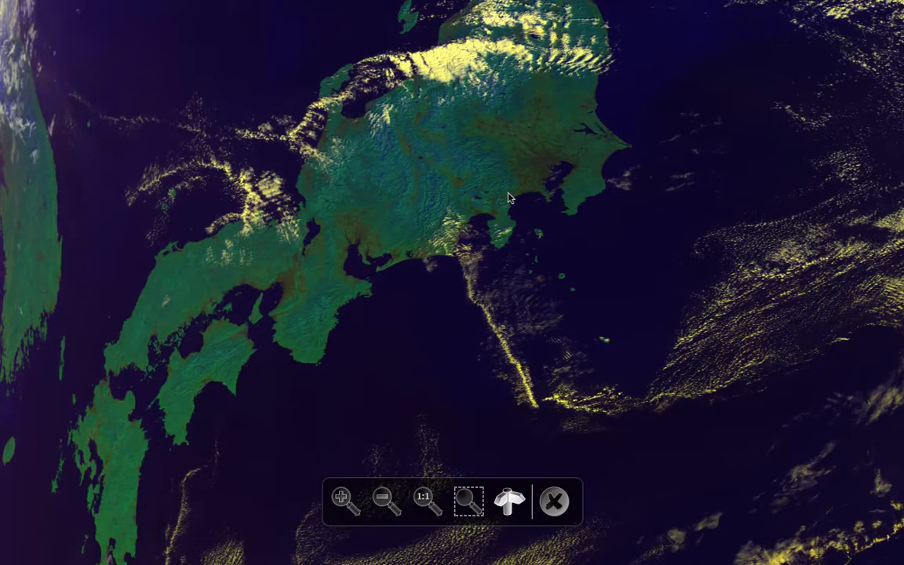
pyautogui.moveTo(511, 194); pyautogui.dragTo(406, 303)
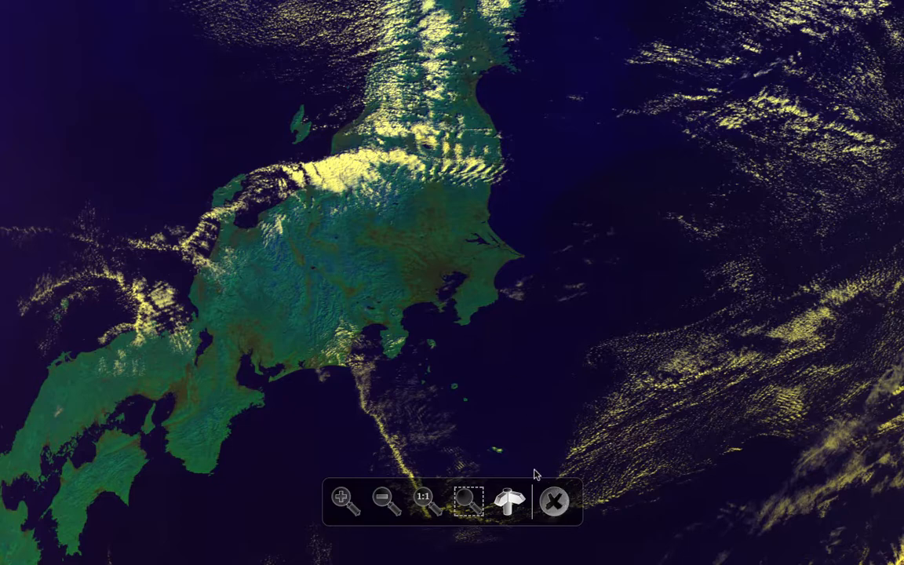
pyautogui.click(553, 500)
# Switch to the Safari desktop and examine the Google map around Tokyo Bay for reference
pyautogui.hotkey('ctrl', 'Up')
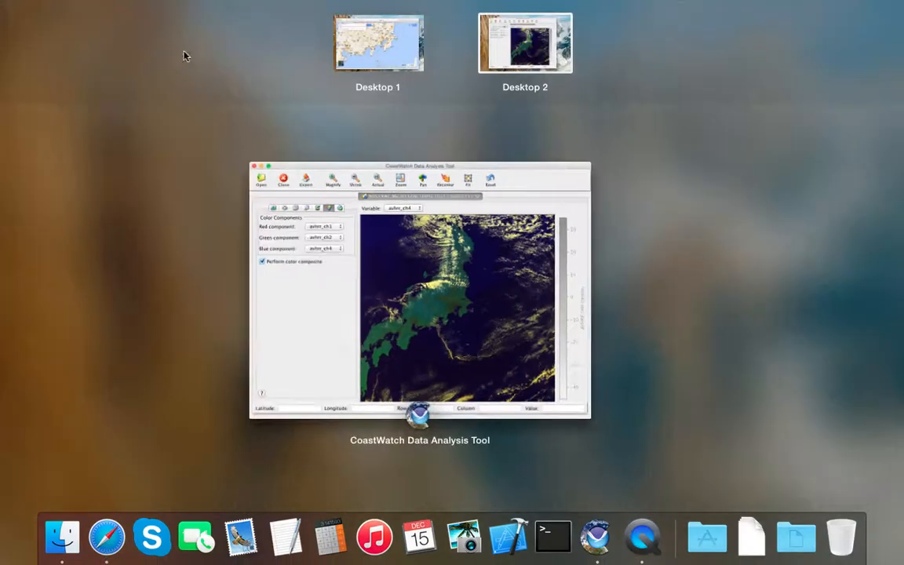
pyautogui.click(366, 55)
pyautogui.scroll(-2, 386, 134)
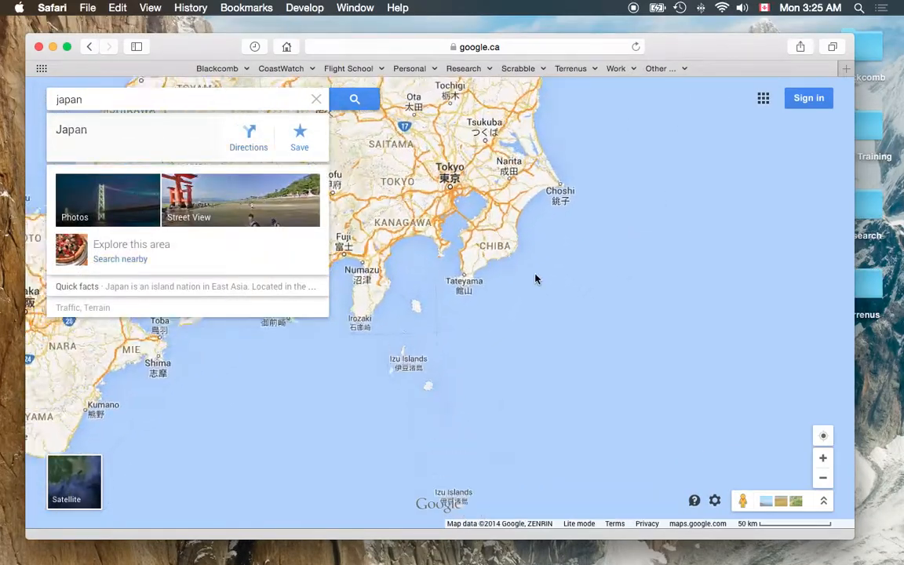
pyautogui.scroll(2, 459, 208)
pyautogui.moveTo(432, 180); pyautogui.dragTo(446, 212)
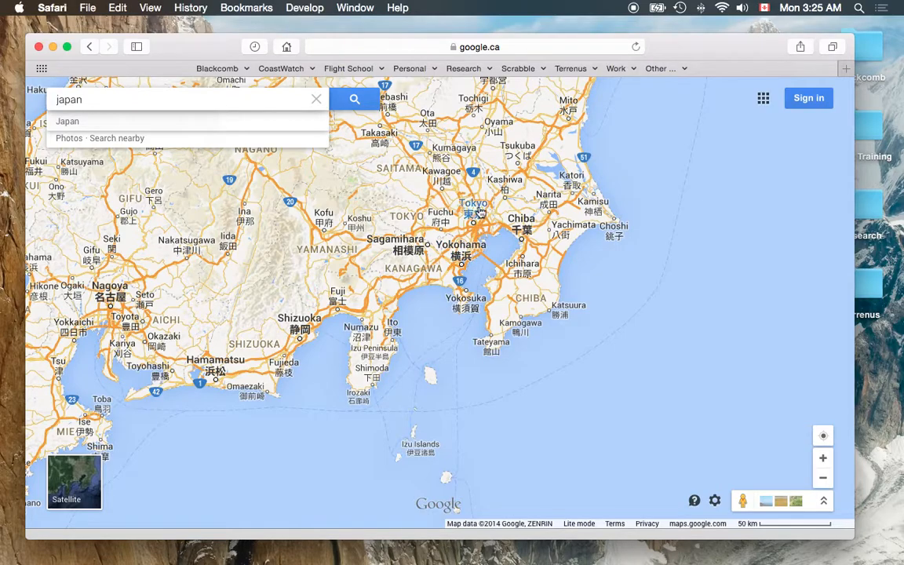
# Return to the CoastWatch desktop and display the color composite in full screen mode again
pyautogui.hotkey('ctrl', 'Up')
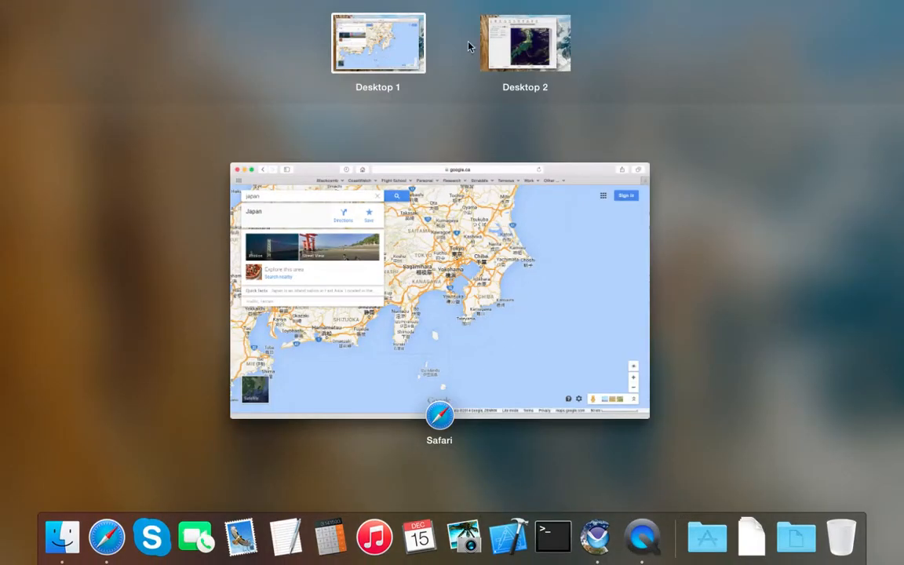
pyautogui.click(514, 48)
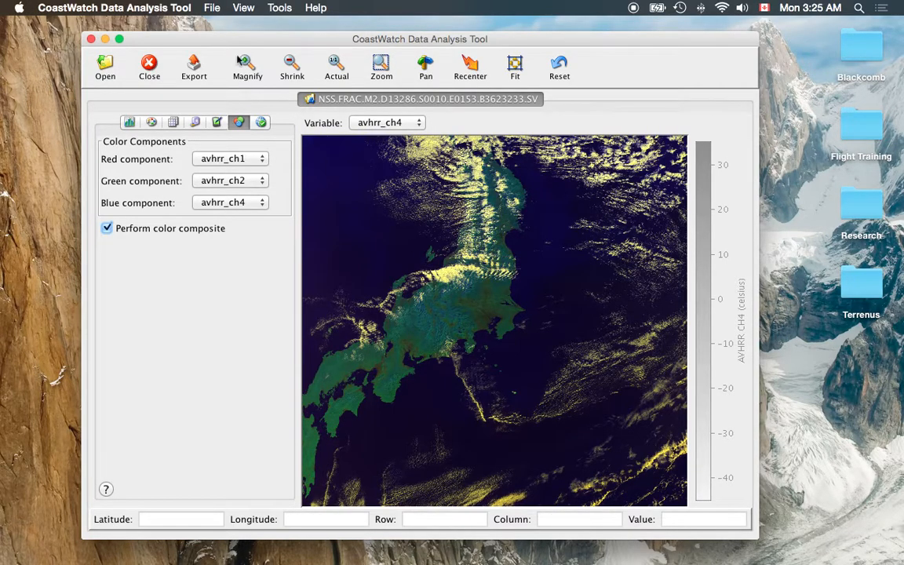
pyautogui.click(241, 8)
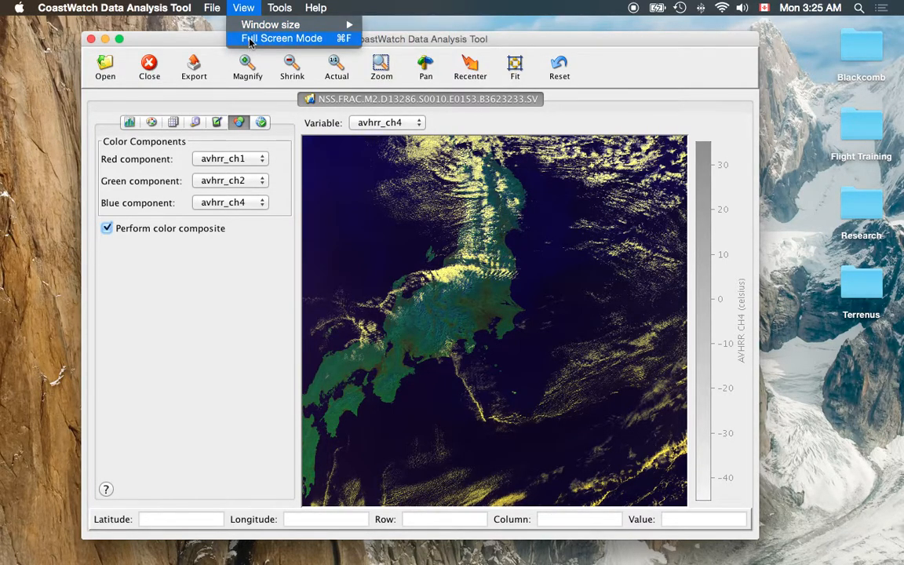
pyautogui.click(250, 38)
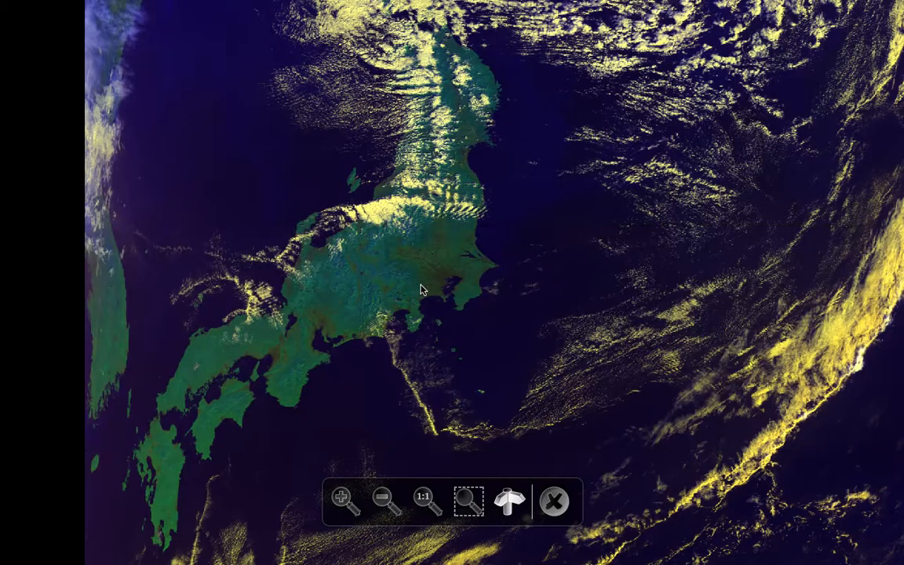
# Zoom the full screen composite into a box around Tokyo Bay and the Boso Peninsula
pyautogui.click(425, 498)
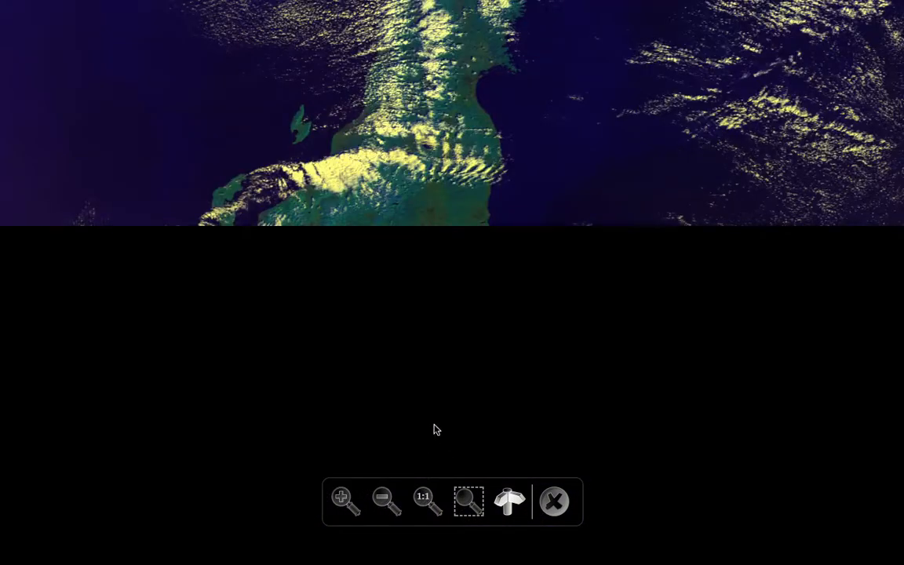
pyautogui.click(469, 500)
pyautogui.moveTo(342, 213); pyautogui.dragTo(536, 359)
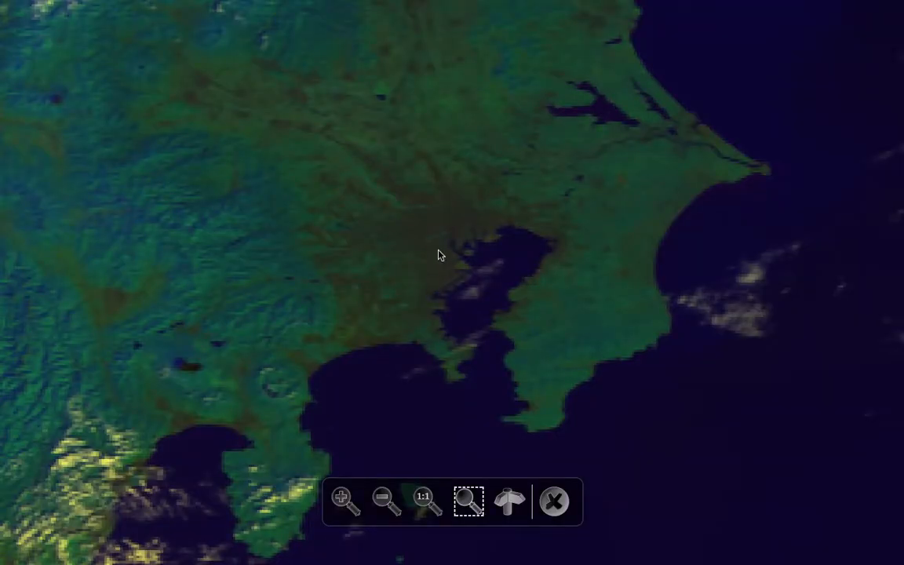